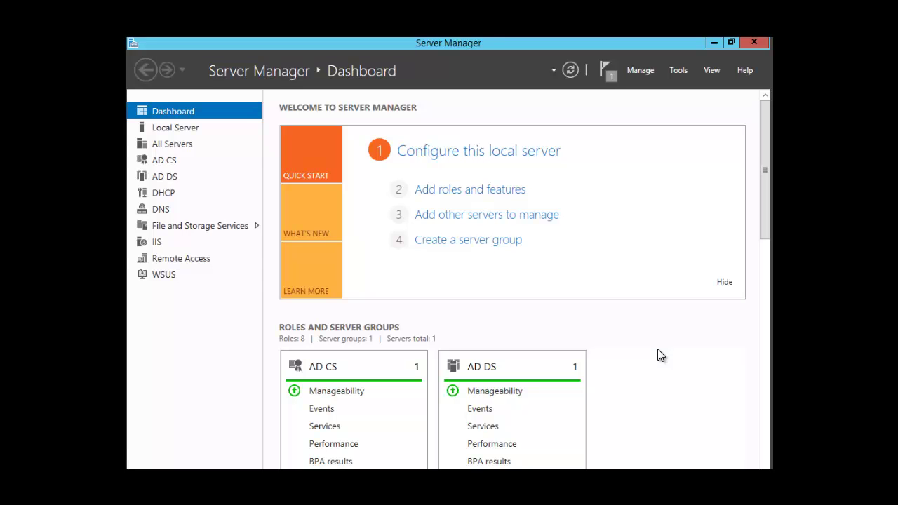
Open File Server Resource Manager and display the file groups under File Screening Management
click(677, 70)
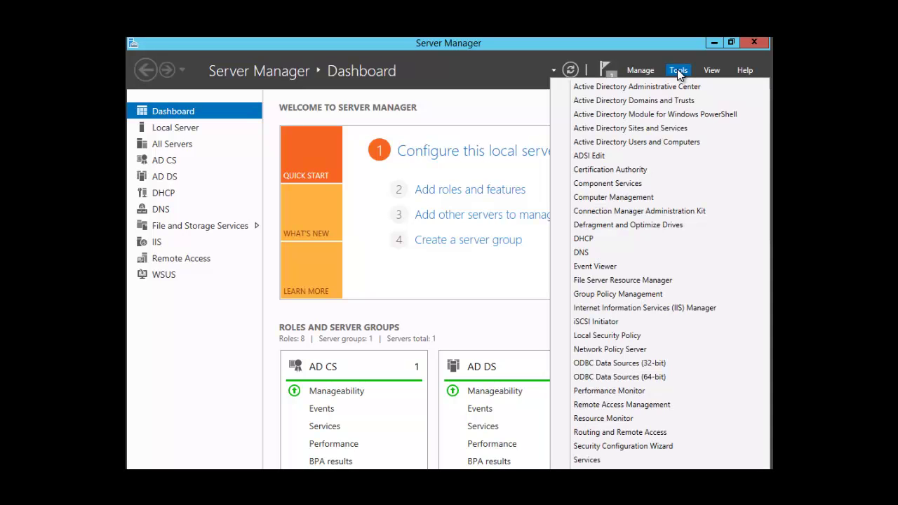
click(608, 281)
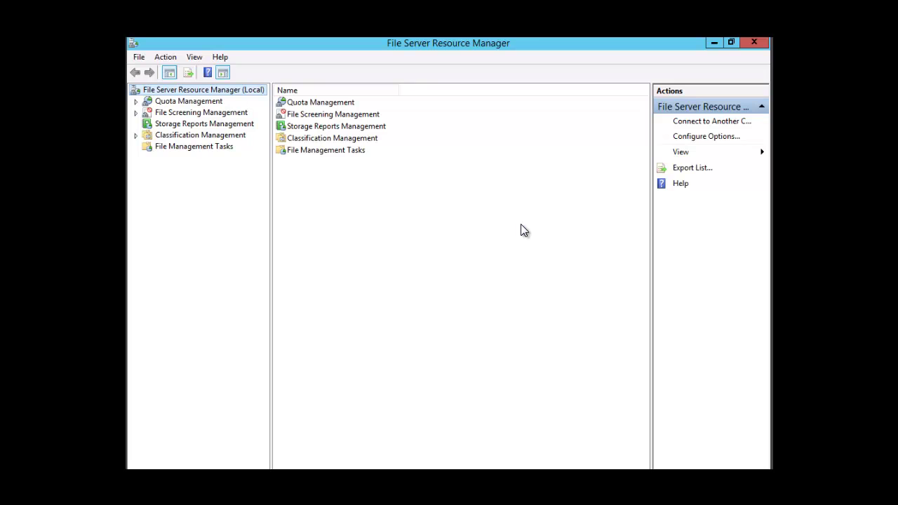
click(136, 113)
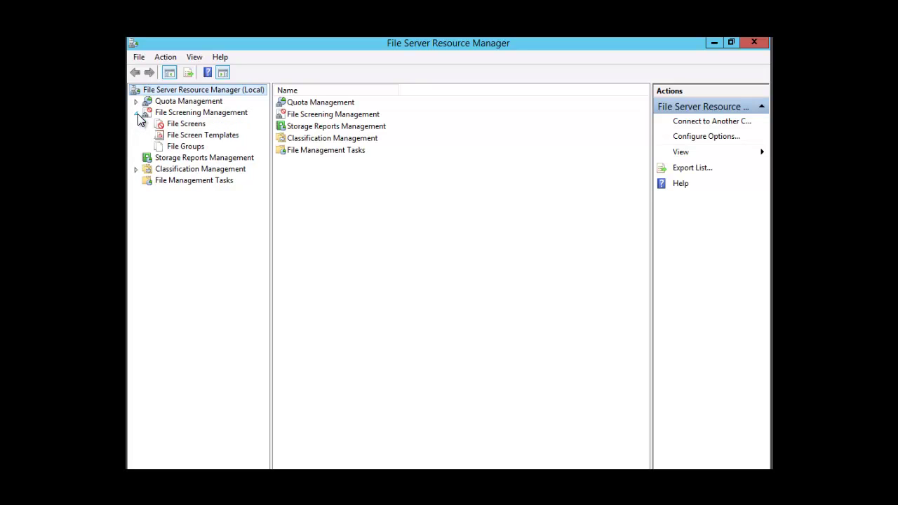
click(186, 148)
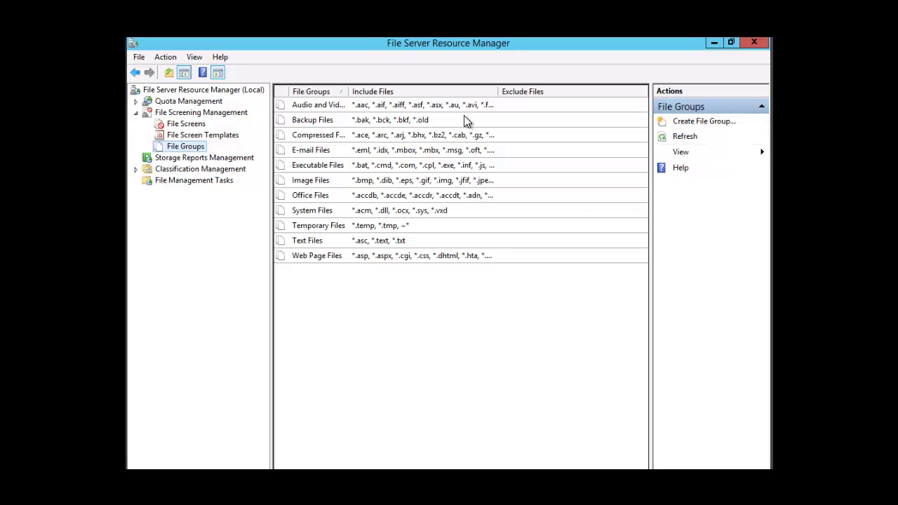
Examine the included and excluded file patterns of the Image Files group, then close its properties unchanged
click(315, 183)
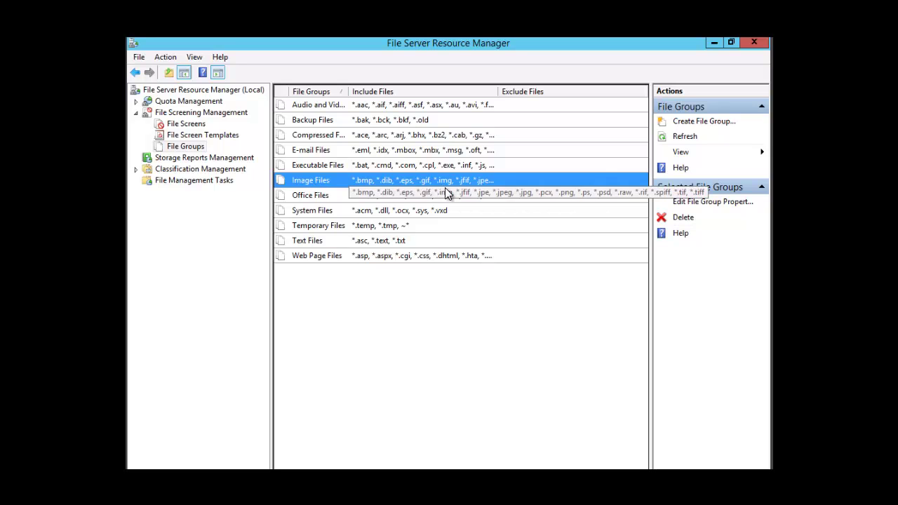
click(694, 203)
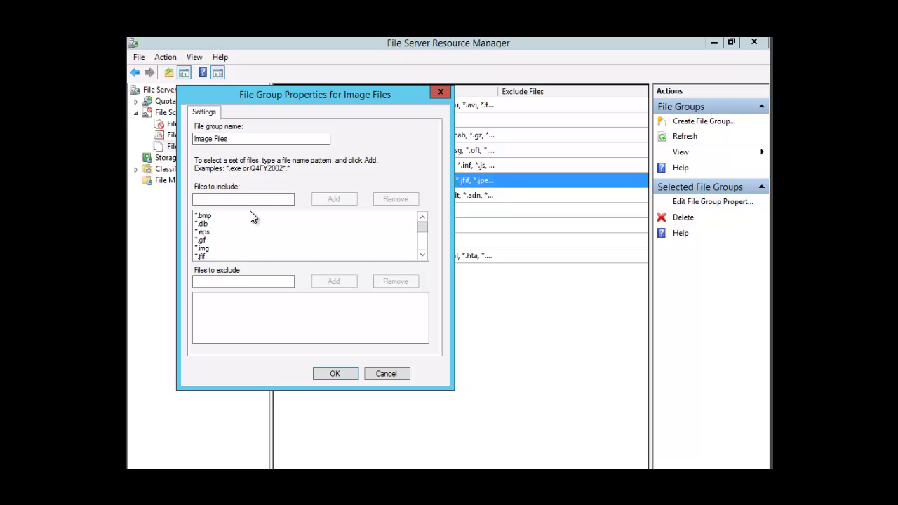
click(201, 202)
click(385, 373)
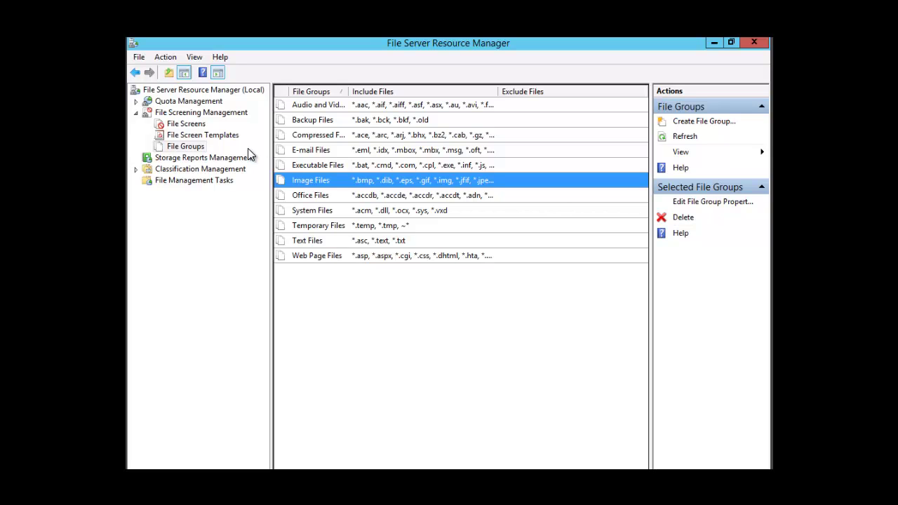
Examine the settings of the Block Audio and Video Files screen template and the file patterns in its Audio and Video Files group
click(186, 136)
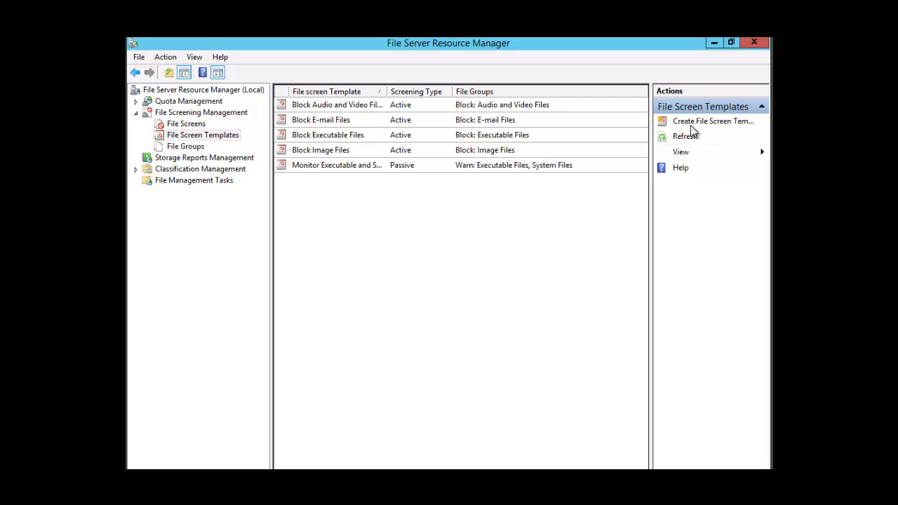
click(312, 103)
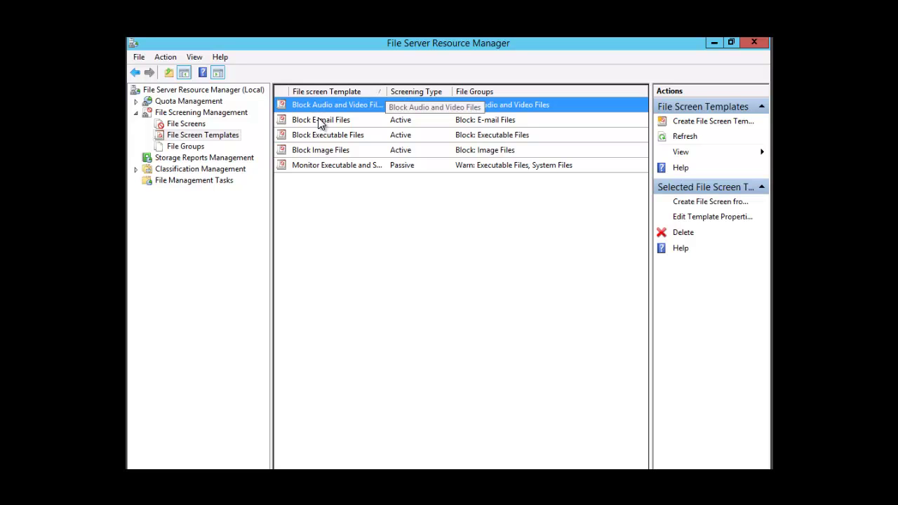
right_click(352, 102)
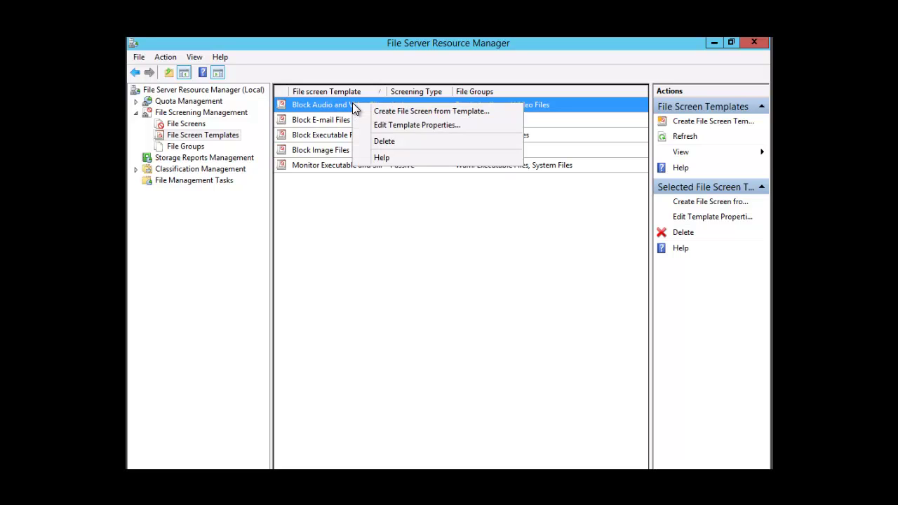
click(393, 125)
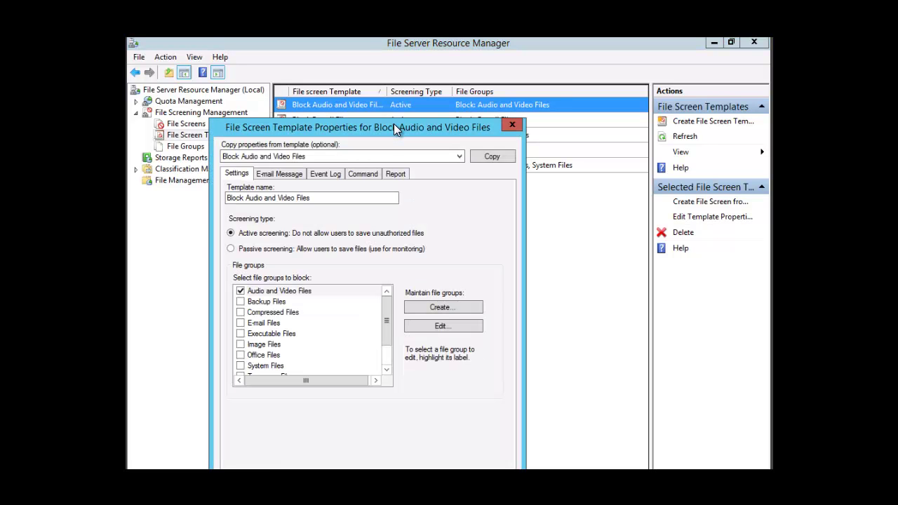
drag(395, 126, 430, 72)
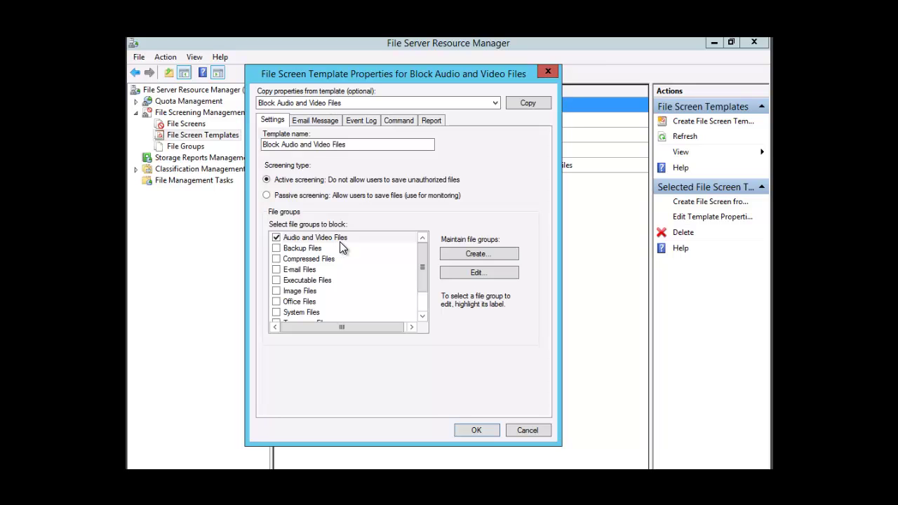
click(479, 273)
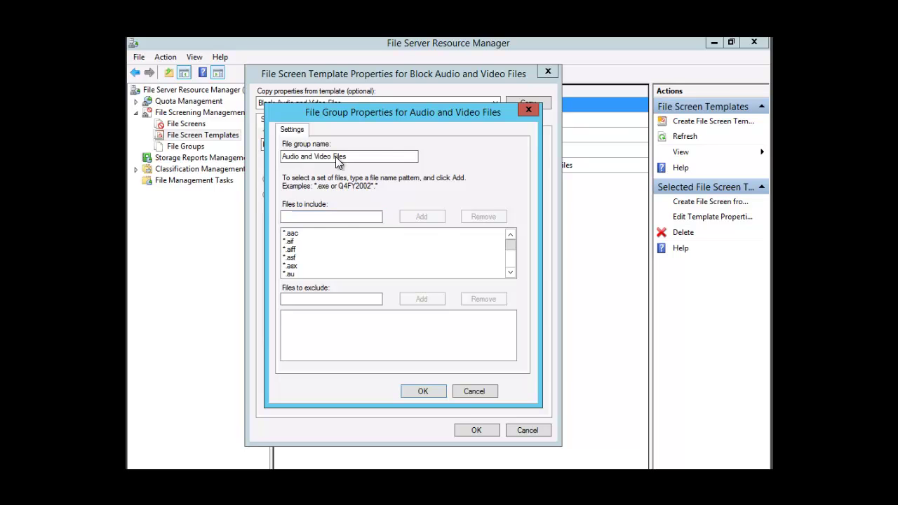
click(481, 391)
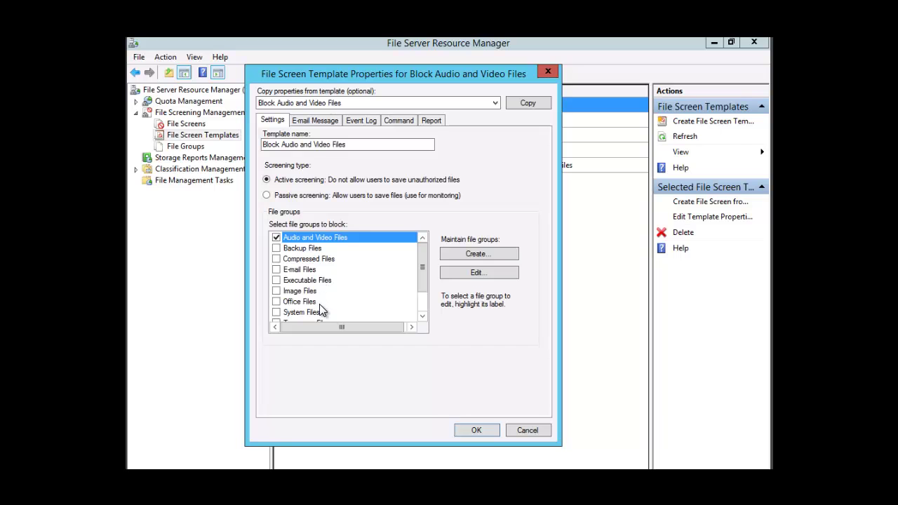
Try disabling the template's user e-mail and event log warnings, review its command and report options, and discard the changes
click(325, 120)
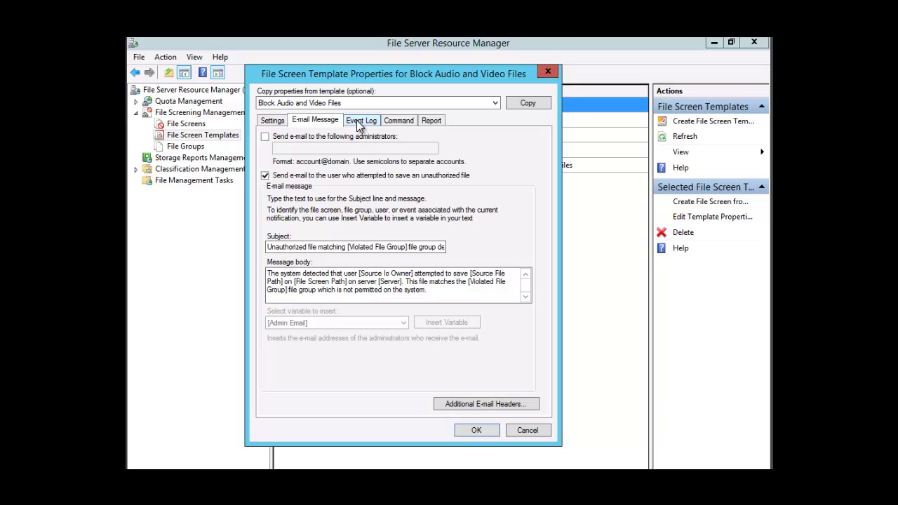
click(266, 175)
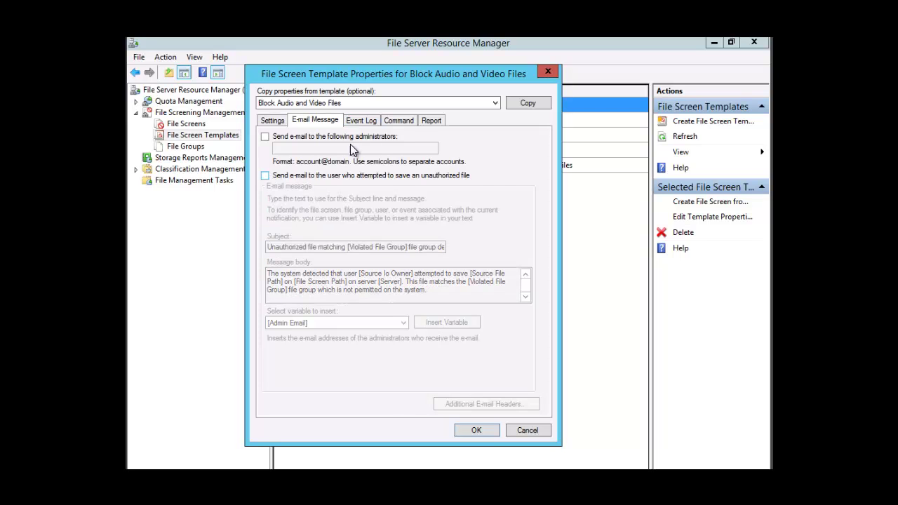
click(362, 120)
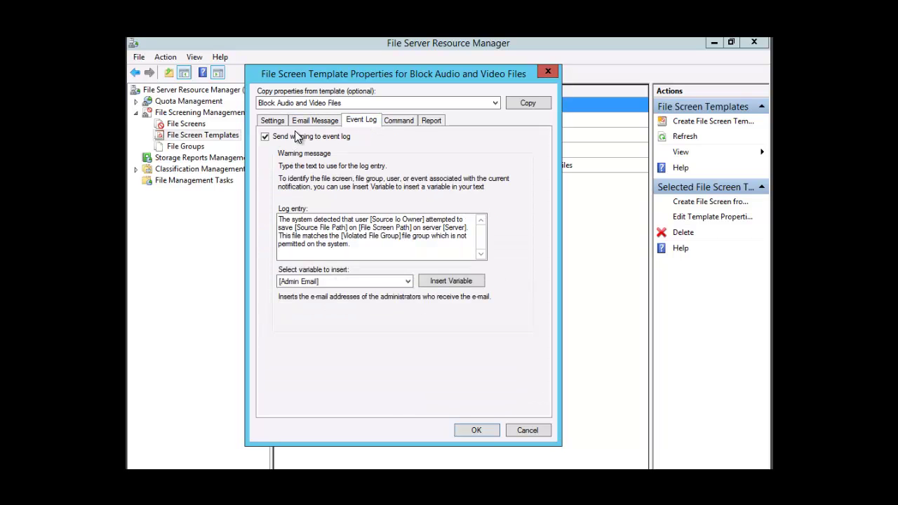
click(264, 137)
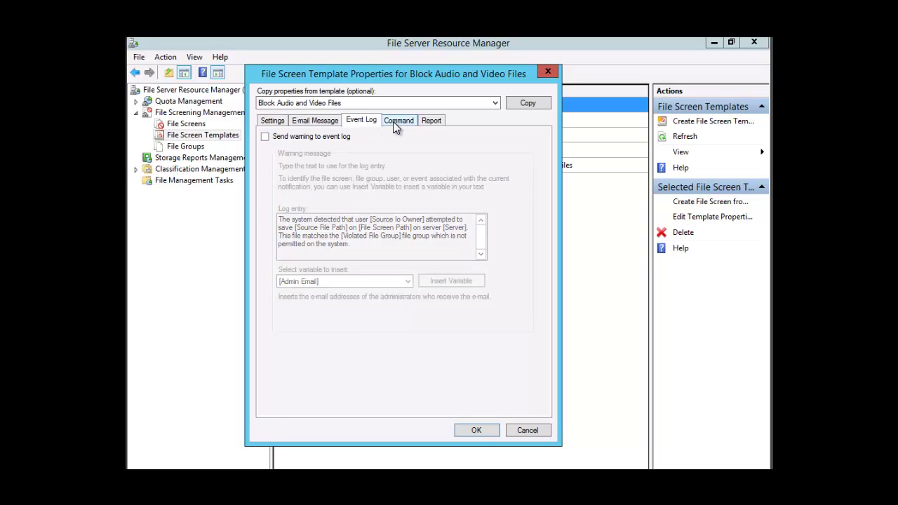
click(393, 121)
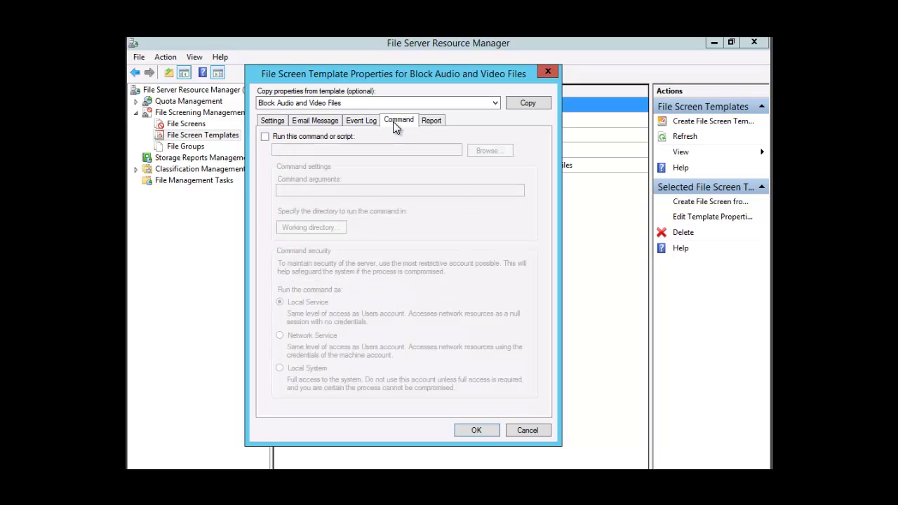
click(432, 121)
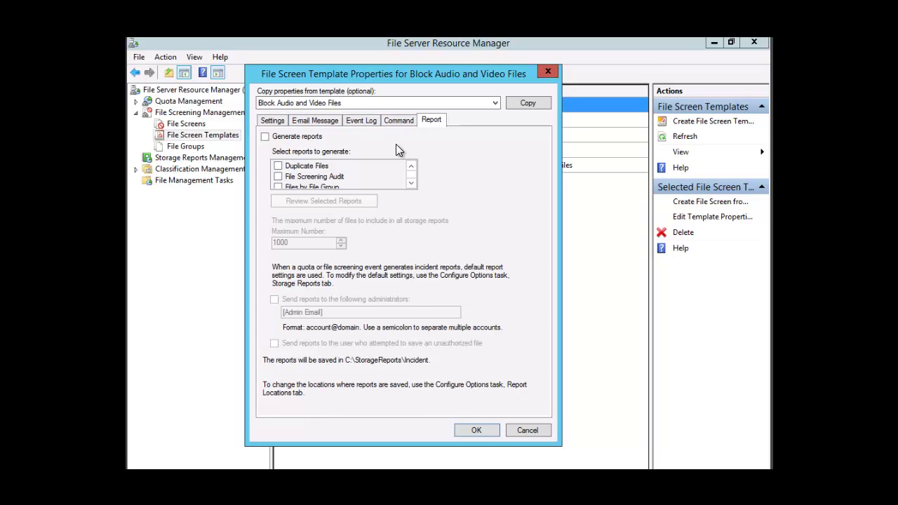
click(523, 428)
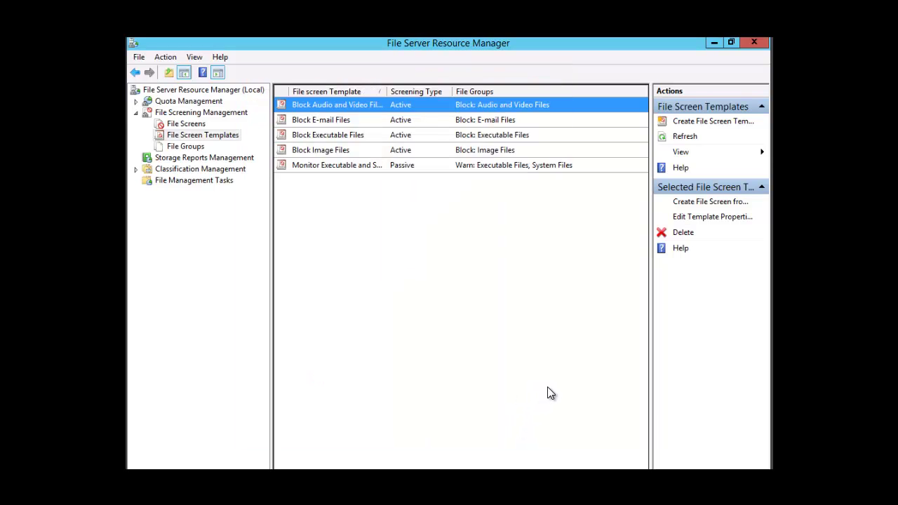
Start a new file screen on a new folder C:\filescreen, deriving its properties from the Block Audio and Video Files template
key(Up)
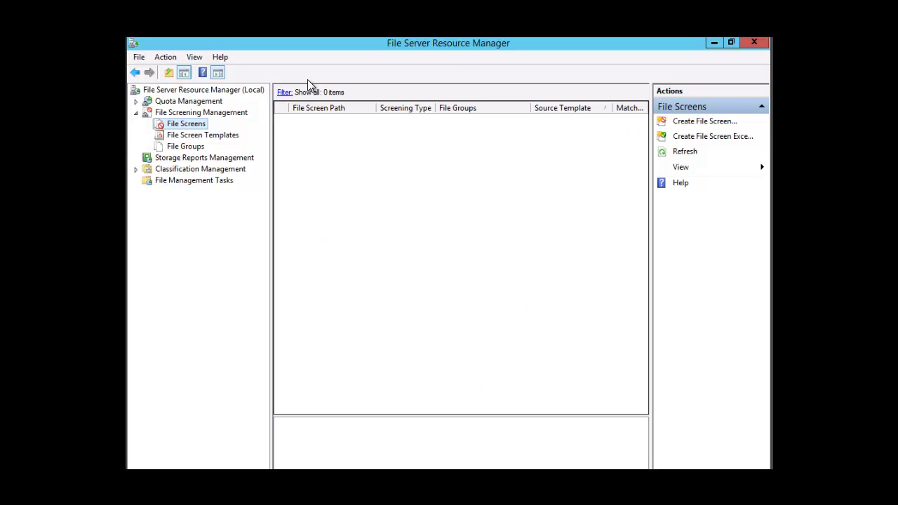
right_click(190, 128)
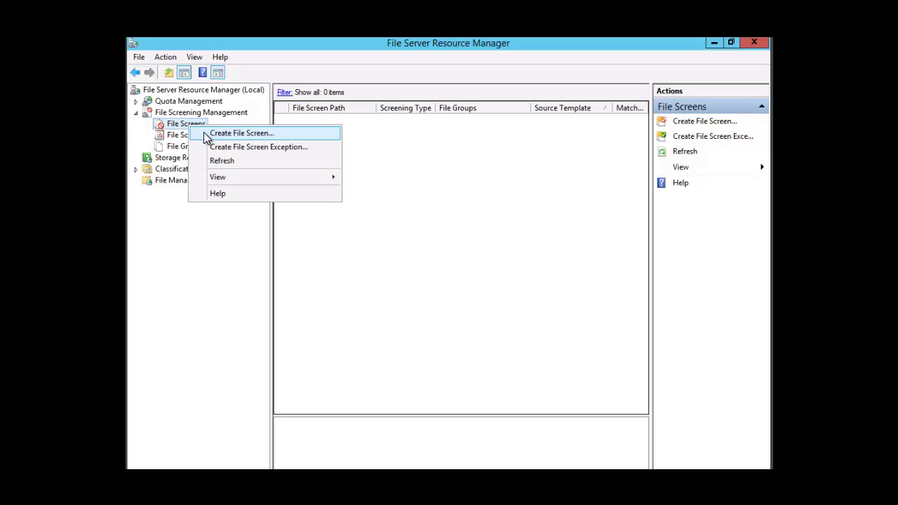
click(220, 134)
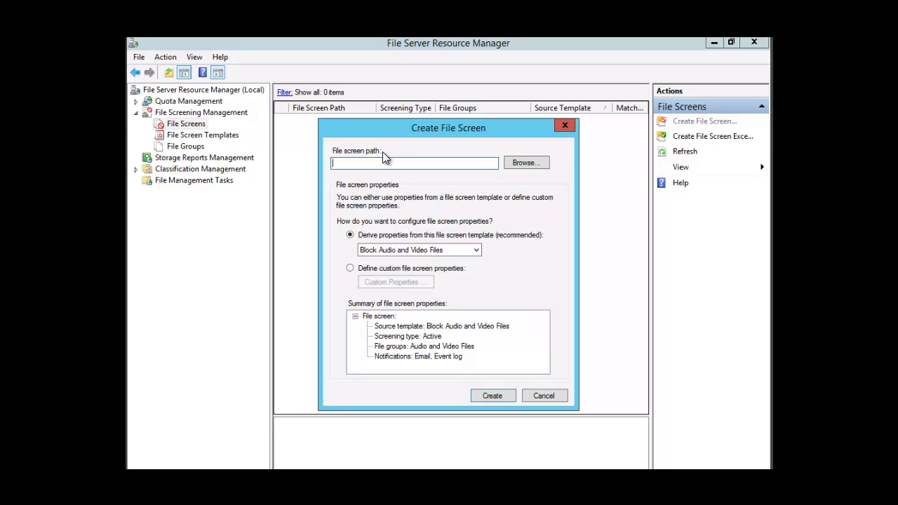
click(521, 162)
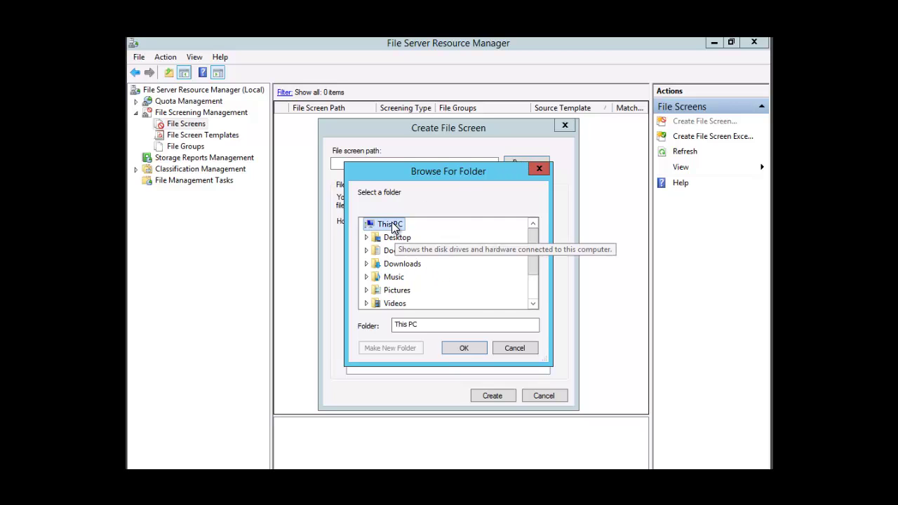
click(533, 305)
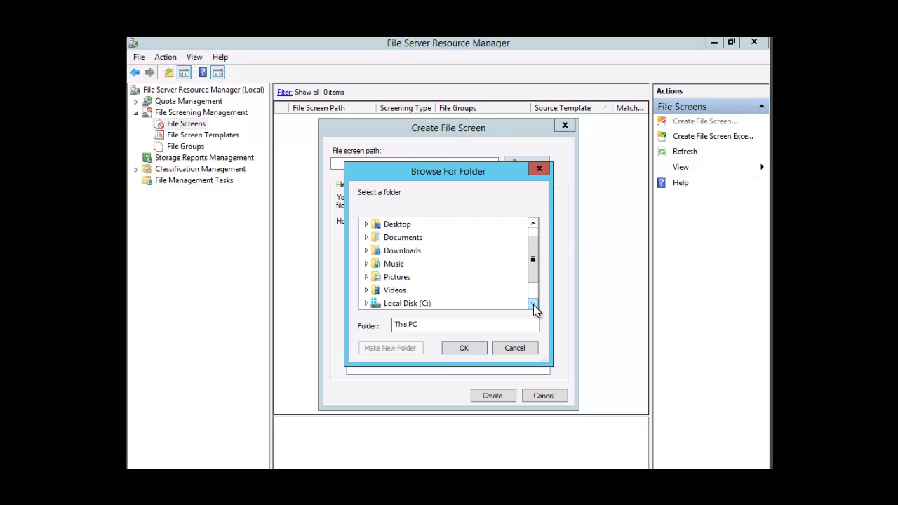
click(423, 304)
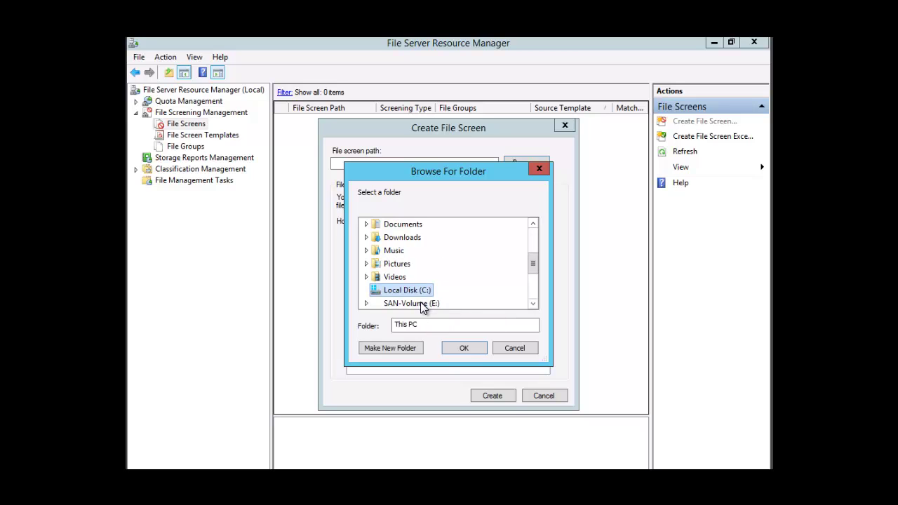
click(393, 348)
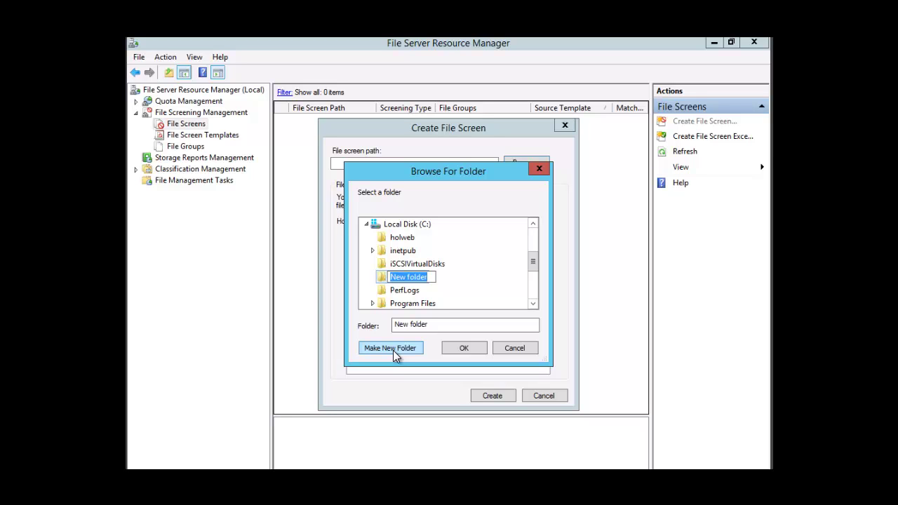
text(filescreen)
click(464, 348)
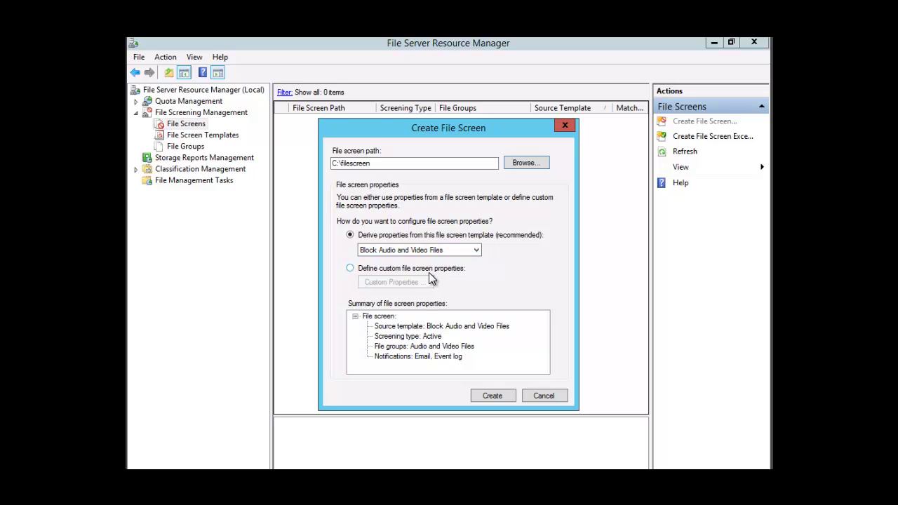
click(477, 250)
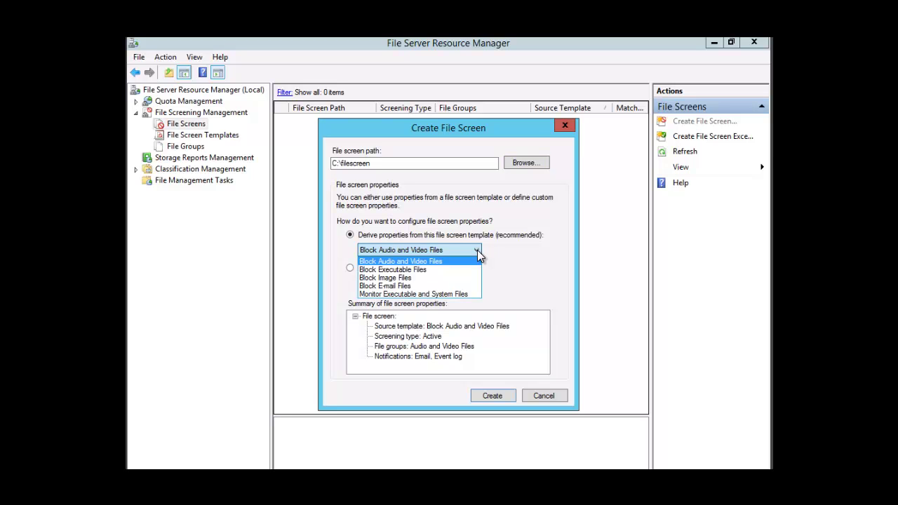
click(405, 262)
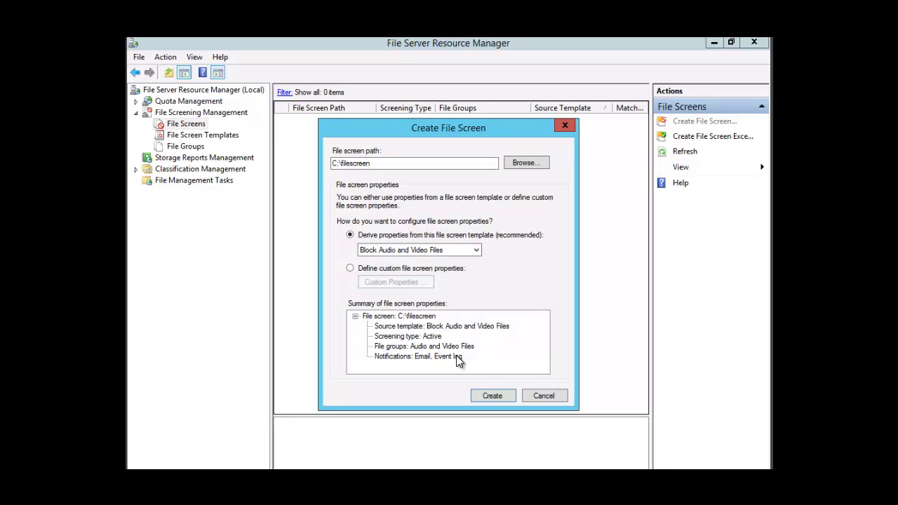
Define custom properties for the C:\filescreen file screen, with passive screening and the Audio and Video Files group selected
click(349, 268)
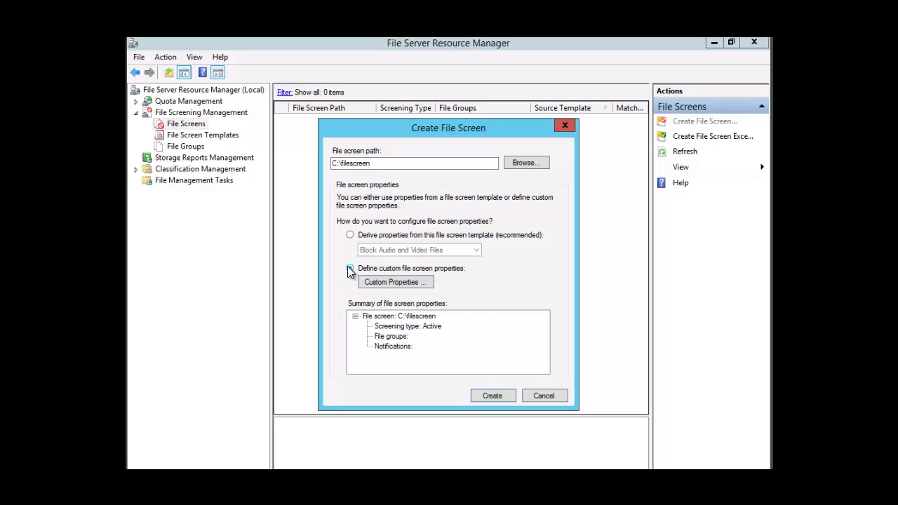
click(384, 282)
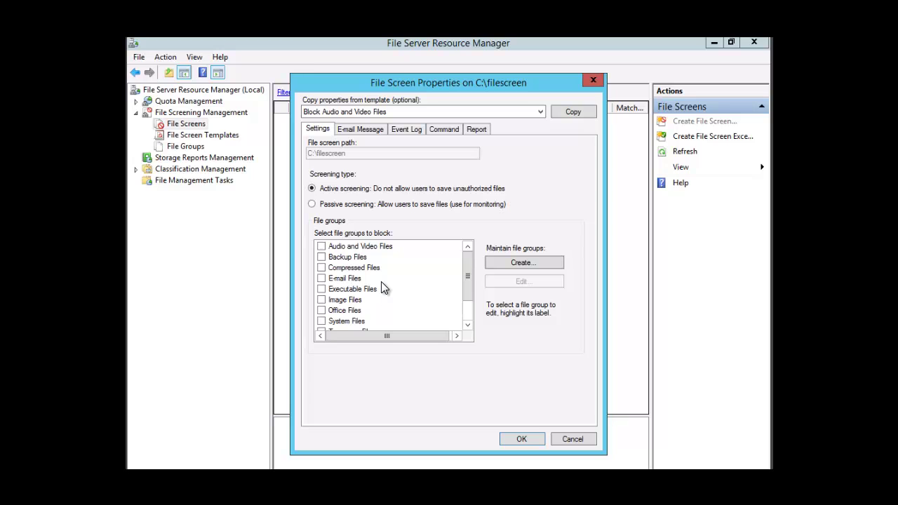
click(544, 115)
click(542, 114)
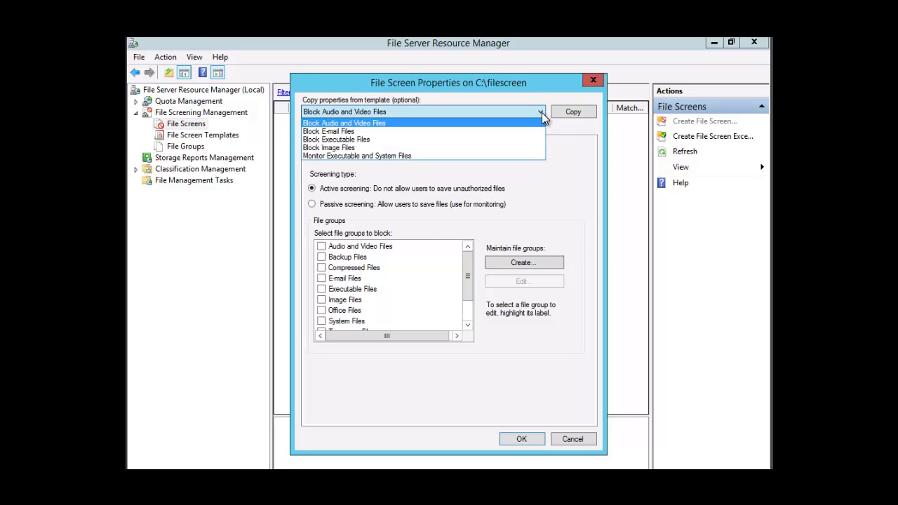
click(374, 111)
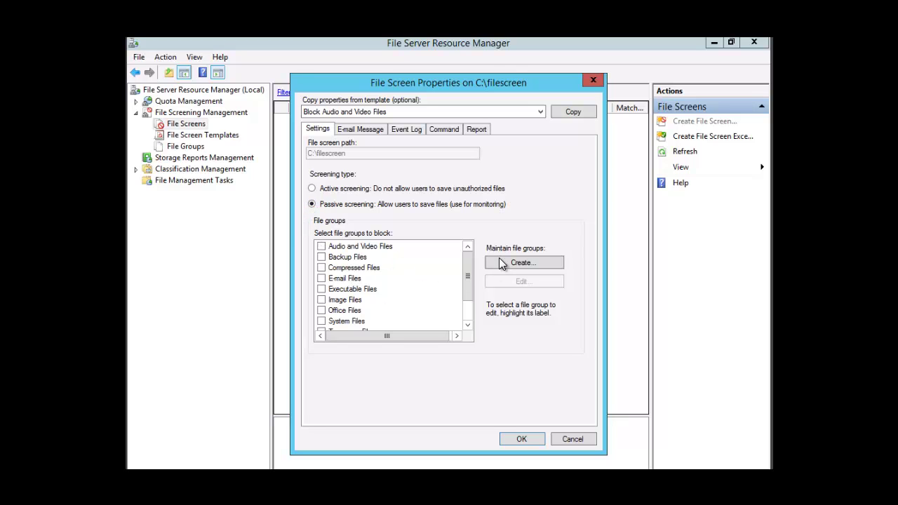
click(321, 247)
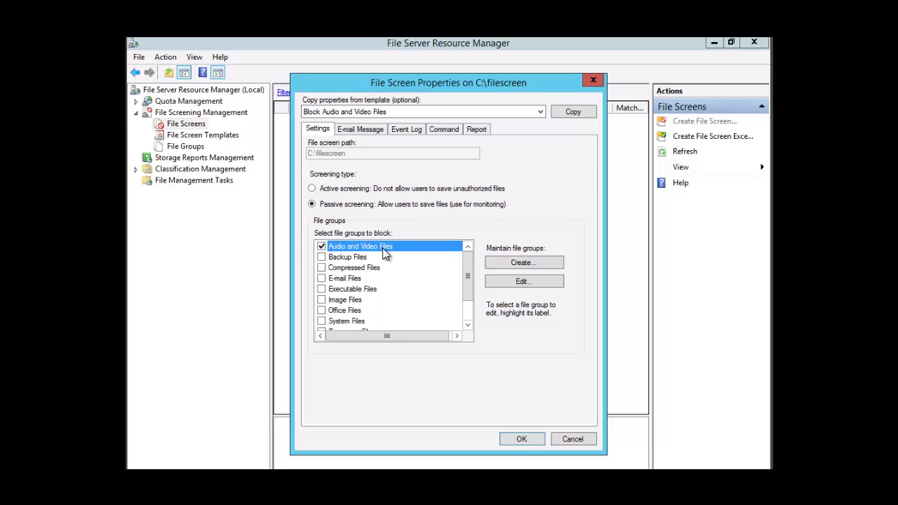
Create a new file group named "Audio and video" that includes files matching *.avi
click(518, 263)
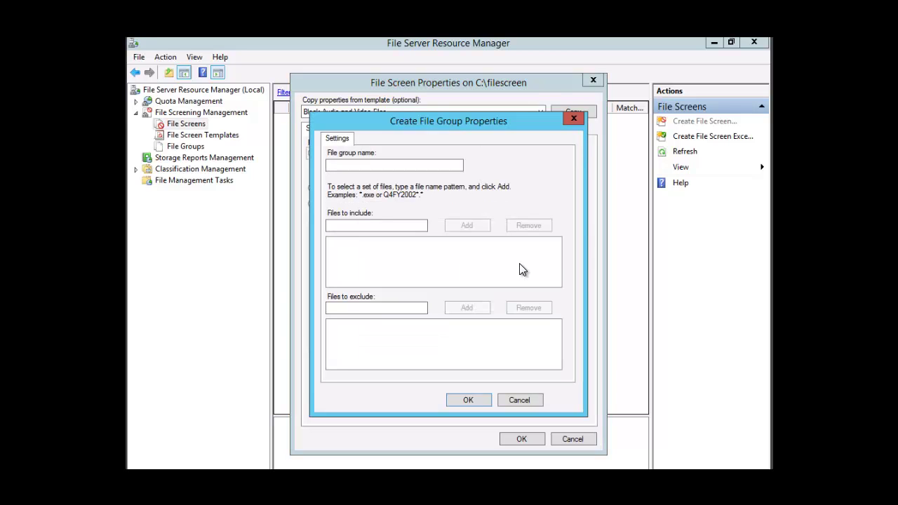
click(350, 167)
text(v)
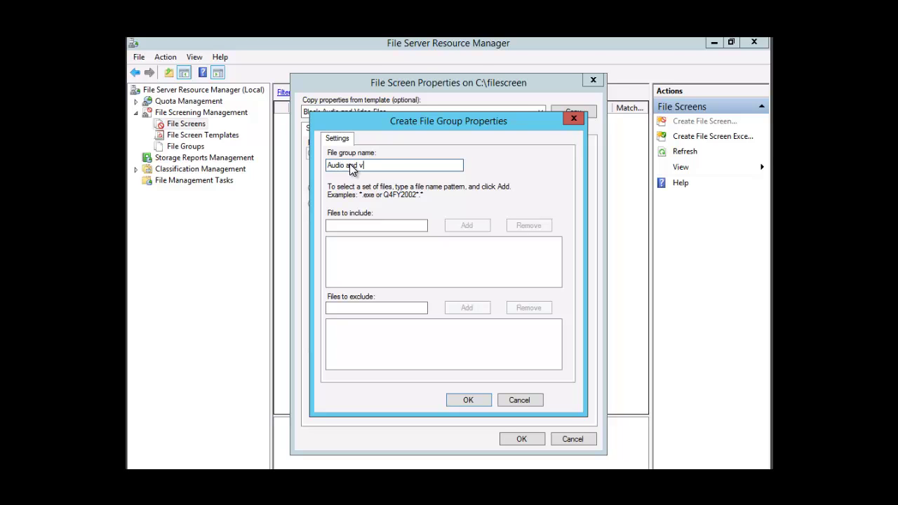
text(ideo)
key(BackSpace)
text(p)
key(BackSpace)
text(o)
click(339, 225)
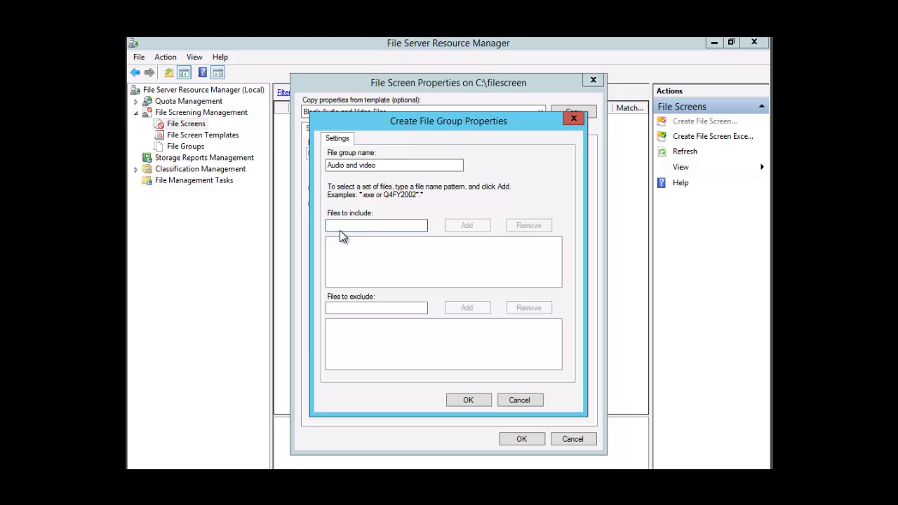
text(*)
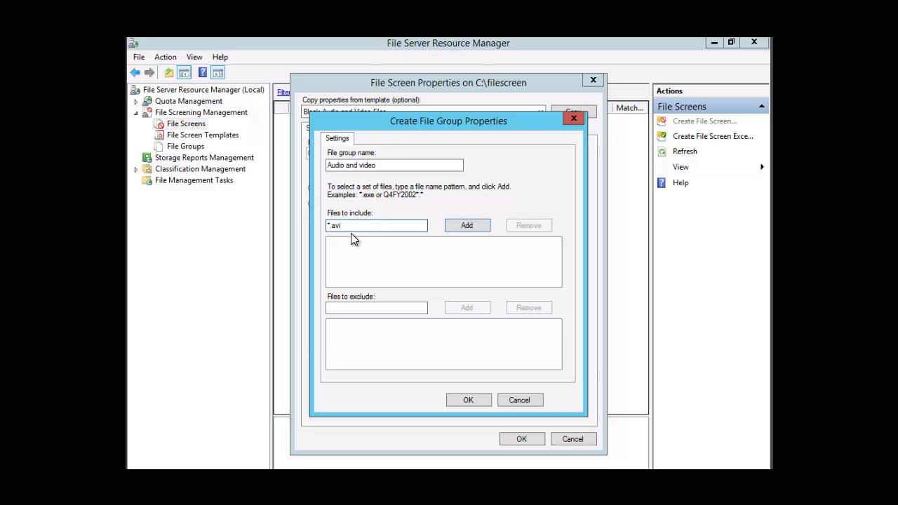
click(469, 224)
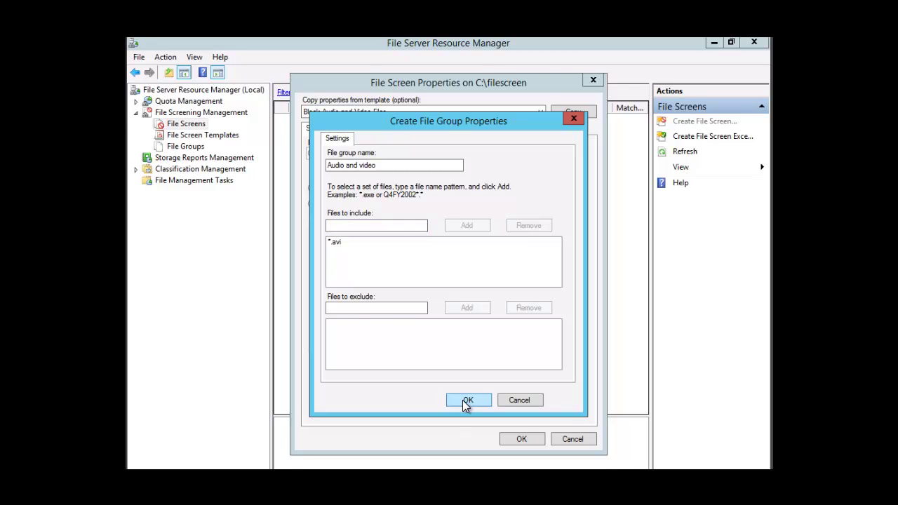
click(462, 400)
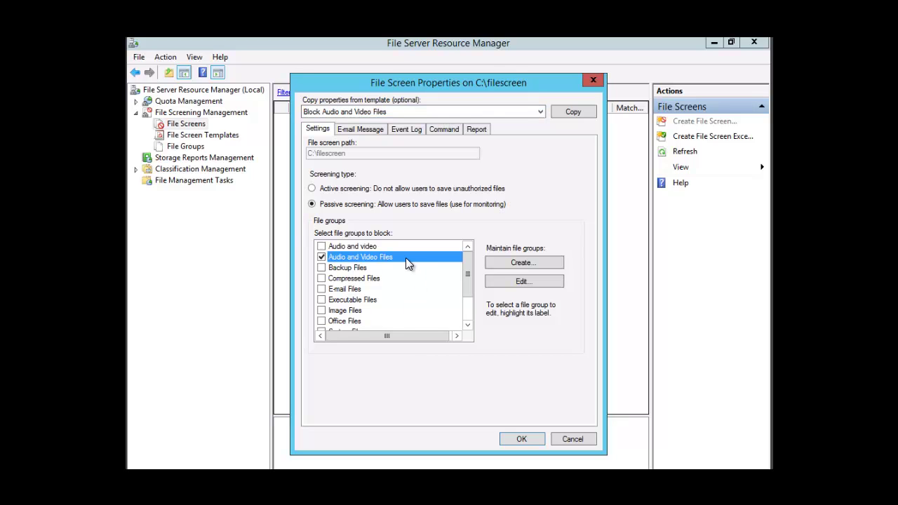
Accept the custom properties and create the file screen, saving it without creating a template
click(520, 439)
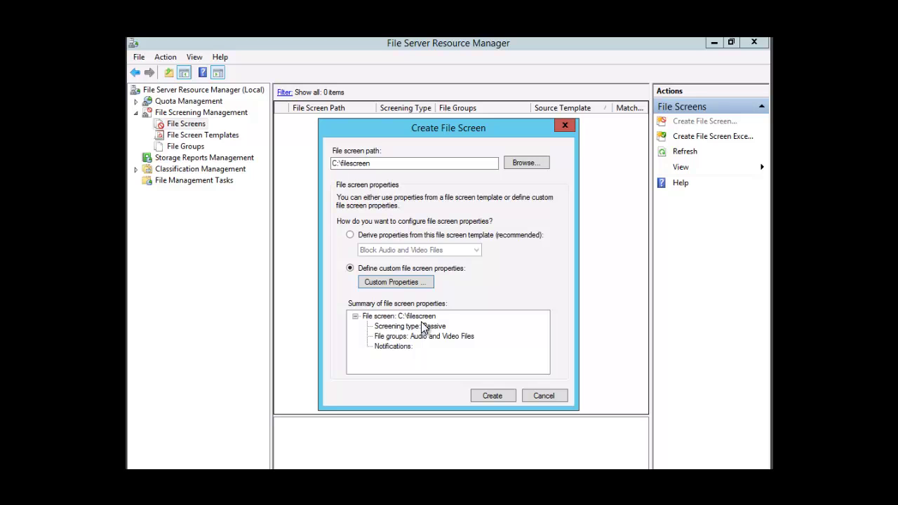
click(492, 397)
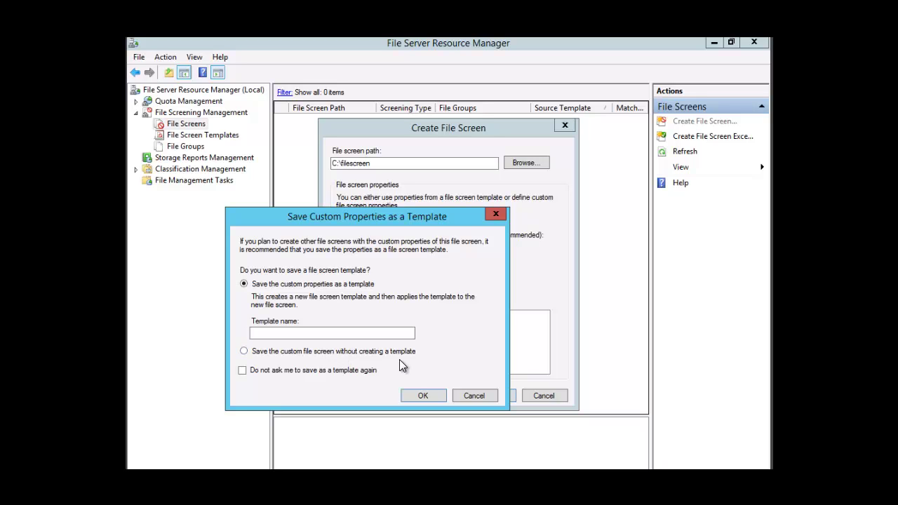
click(245, 351)
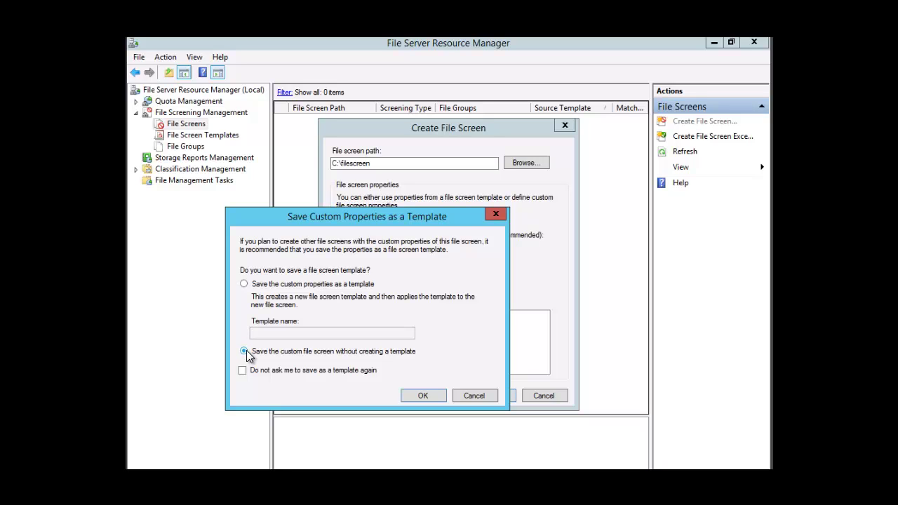
click(412, 395)
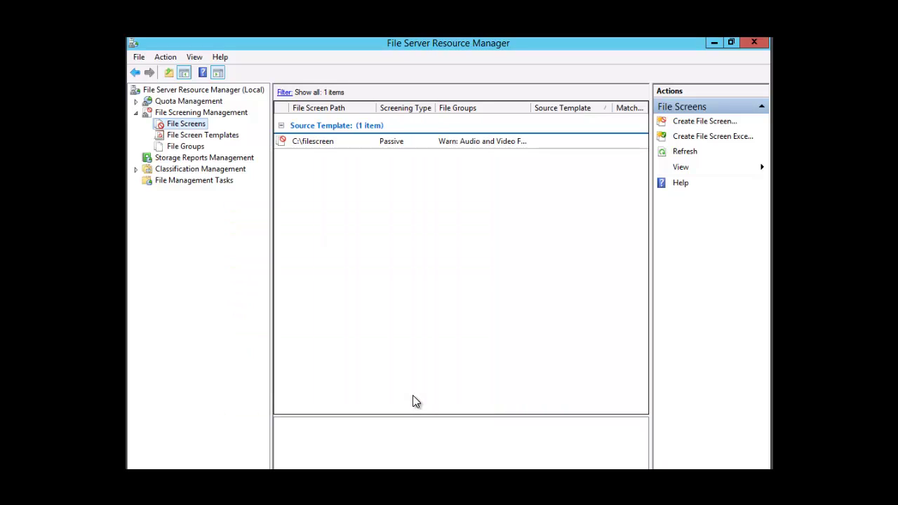
Edit the C:\filescreen file screen's properties to generate reports, selecting the Files by Owner report
right_click(312, 142)
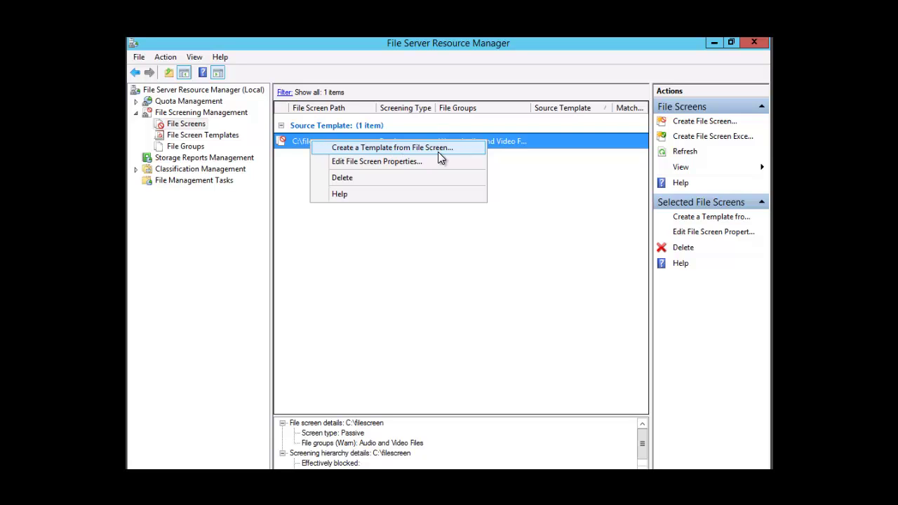
click(375, 161)
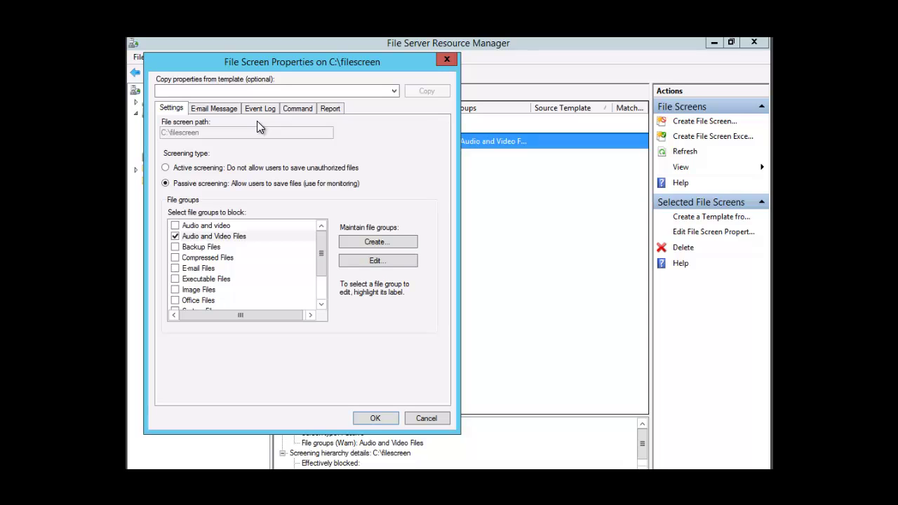
click(333, 108)
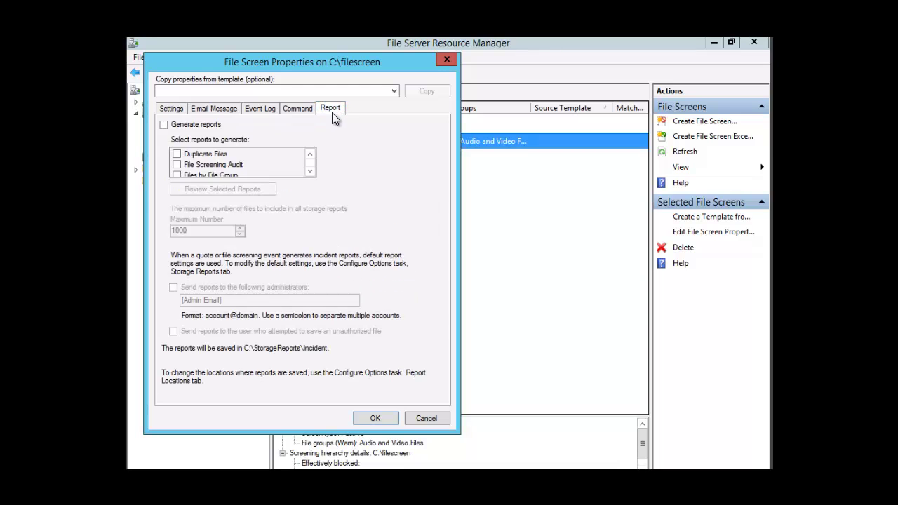
click(164, 125)
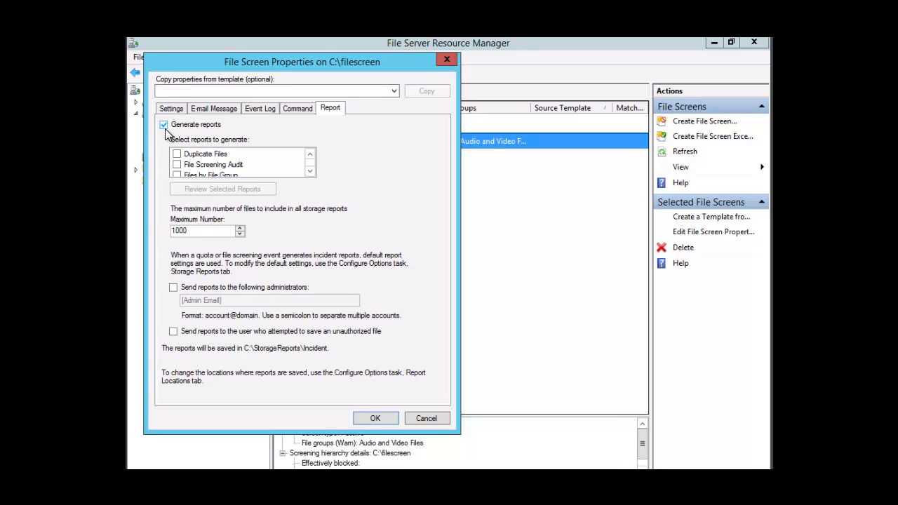
click(310, 172)
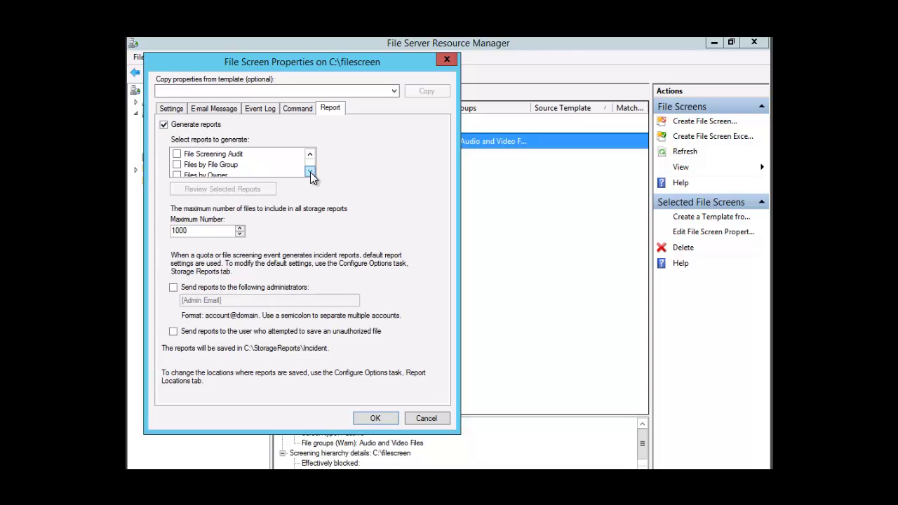
click(309, 172)
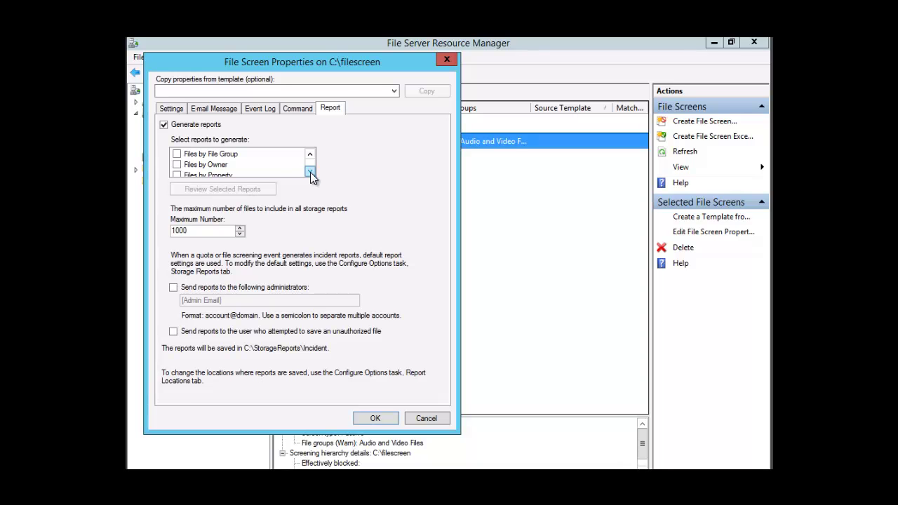
click(178, 167)
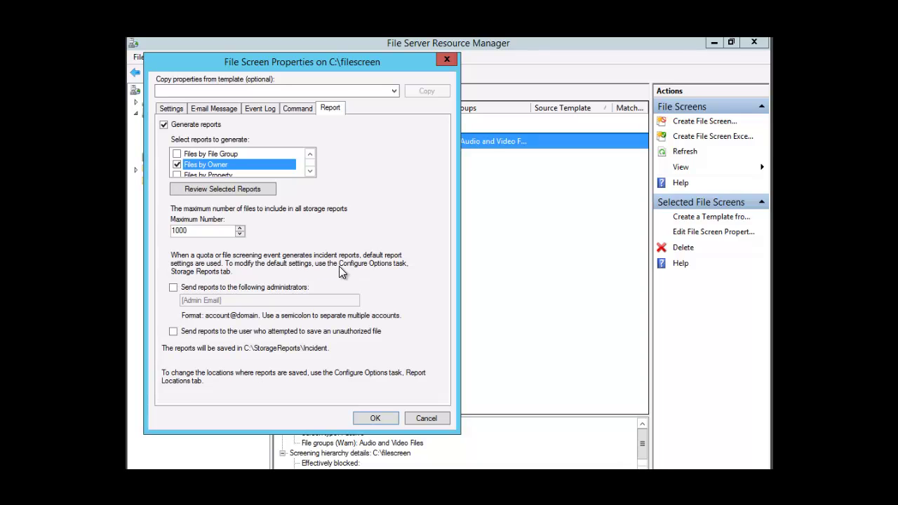
Enable sending the reports to the administrators' e-mail and save the file screen properties
click(173, 288)
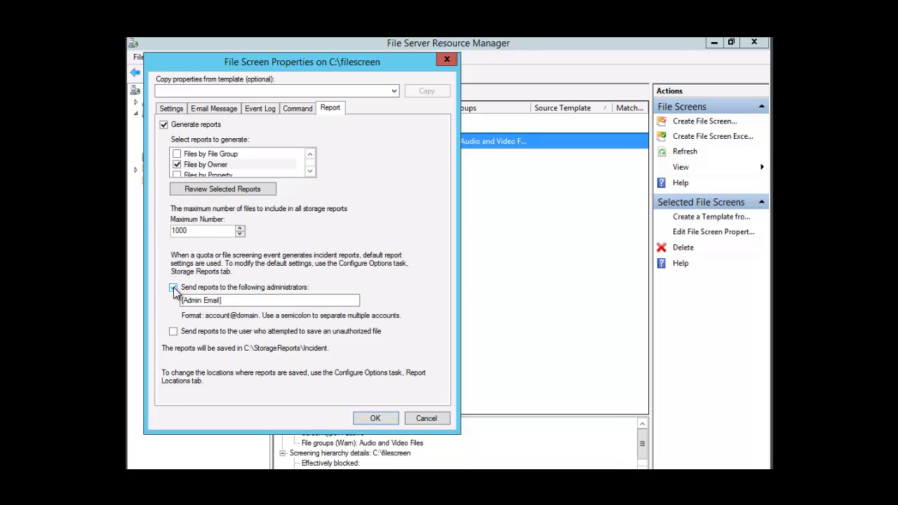
click(219, 301)
click(374, 419)
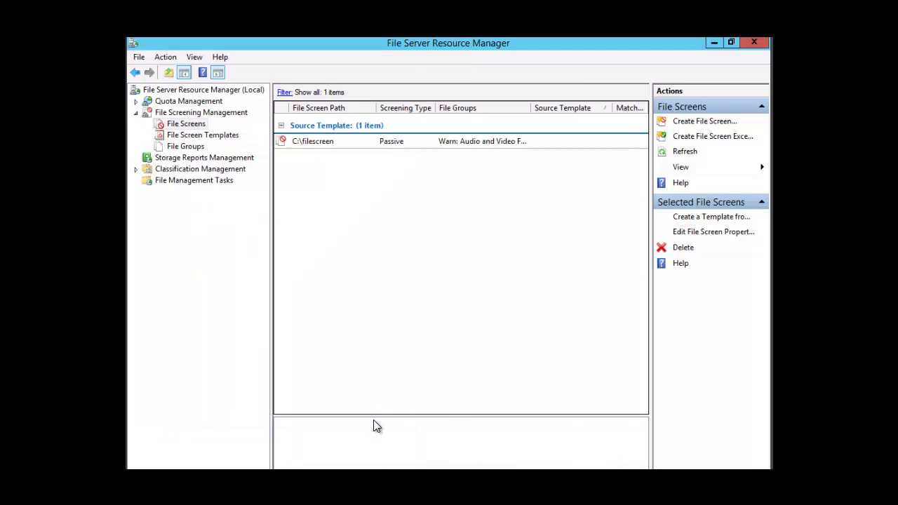